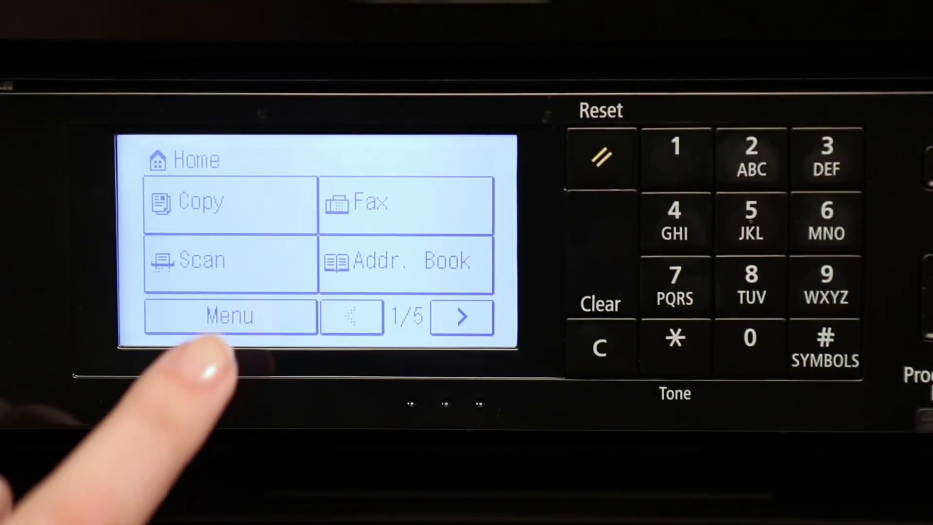
- On the printer's LCD, navigate through Menu and Preferences to the Network settings
click(230, 317)
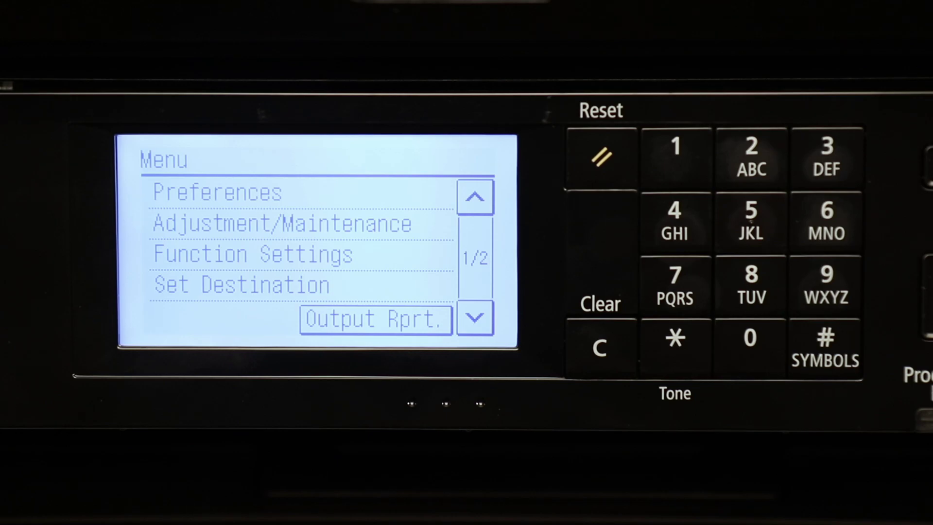
click(304, 191)
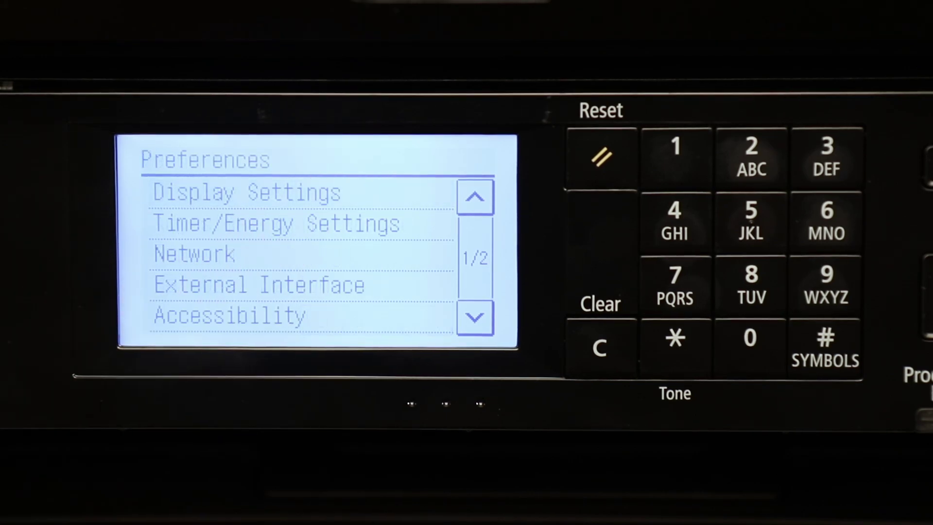
click(292, 253)
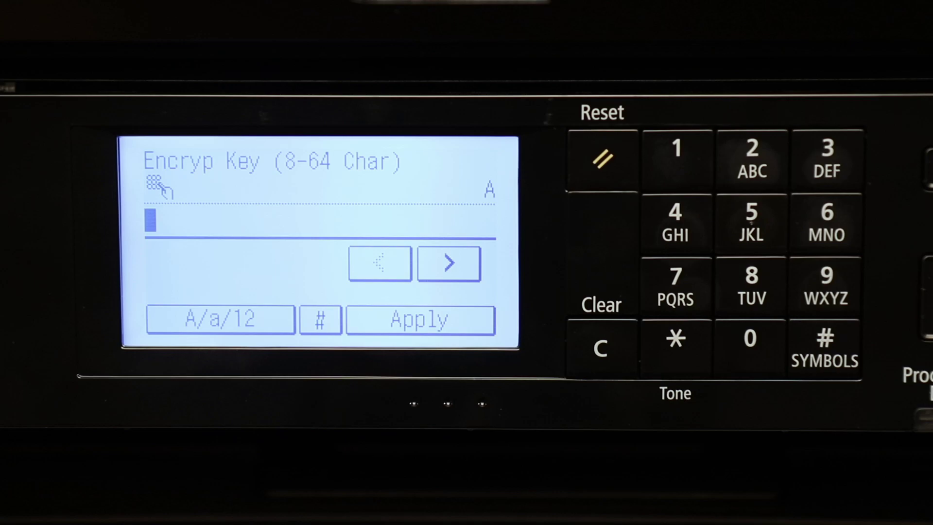
- Switch the Wi-Fi key entry mode from letters to numbers on the printer panel
click(220, 319)
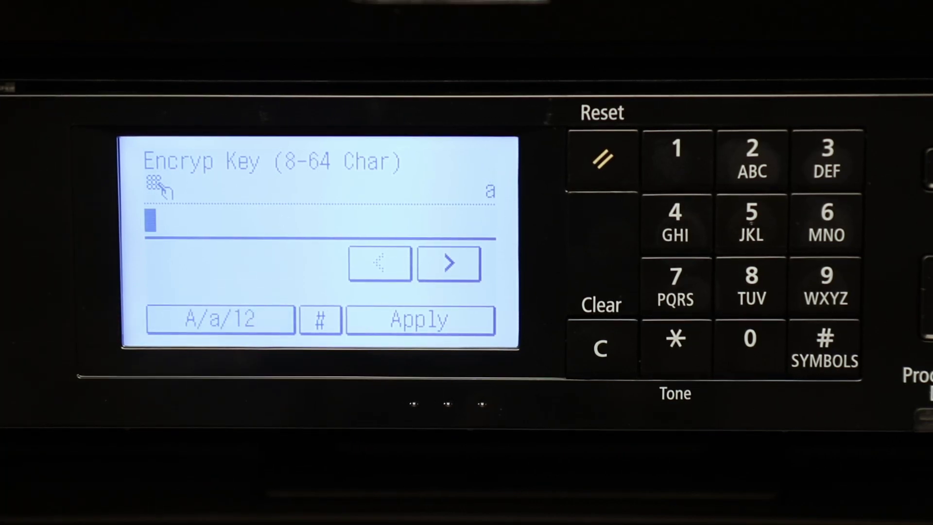
click(220, 319)
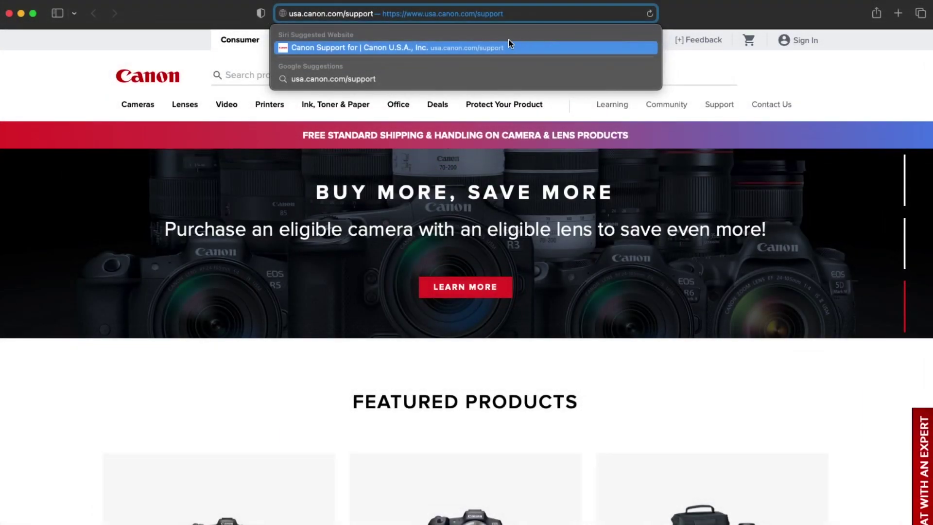
- Search Canon's support site for 'MF267dw II' and open the imageCLASS MF267dw II support page
click(506, 48)
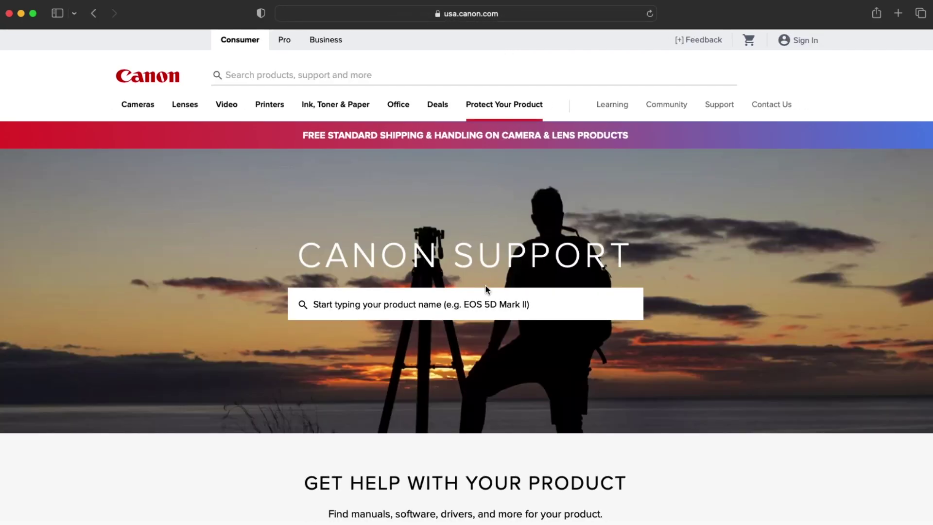
click(489, 304)
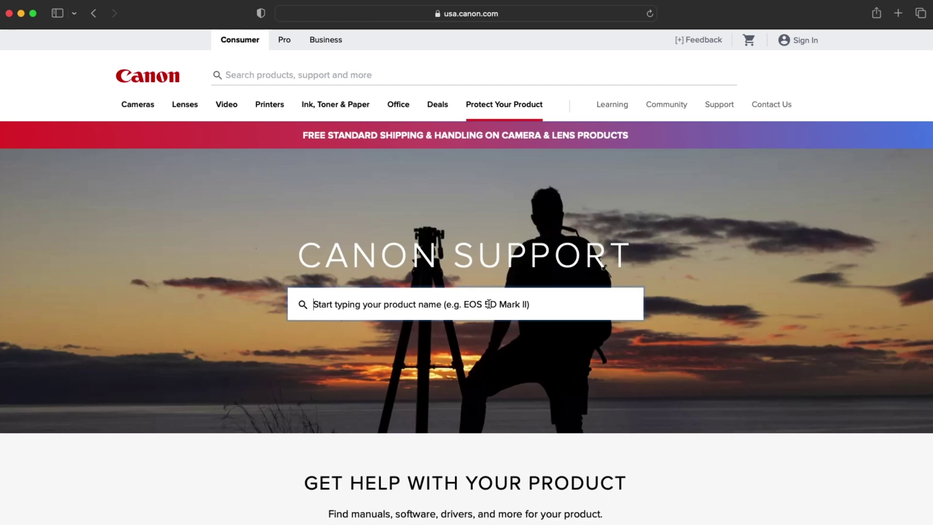
text(MF267)
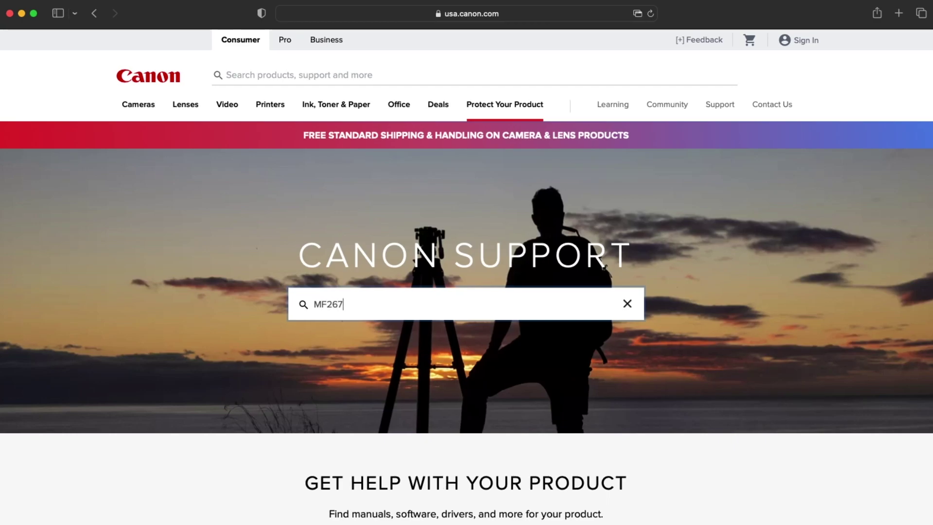
text(dw II)
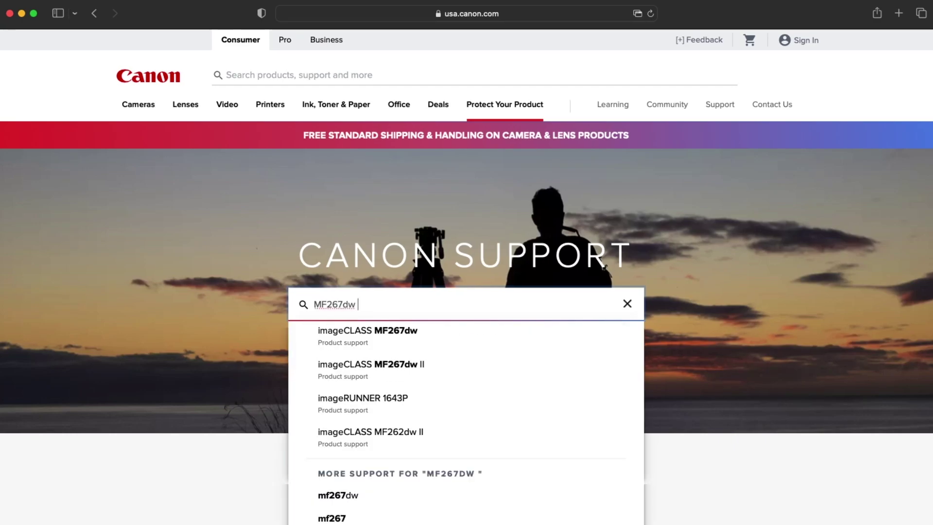
click(432, 363)
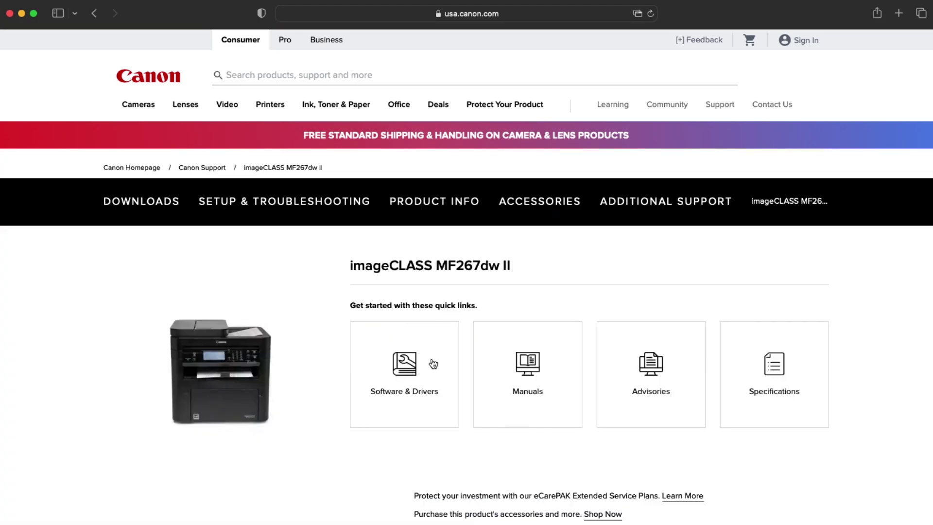
- Filter drivers to macOS Ventura v13 and download the Scanner Driver & Utilities for Mac
click(433, 363)
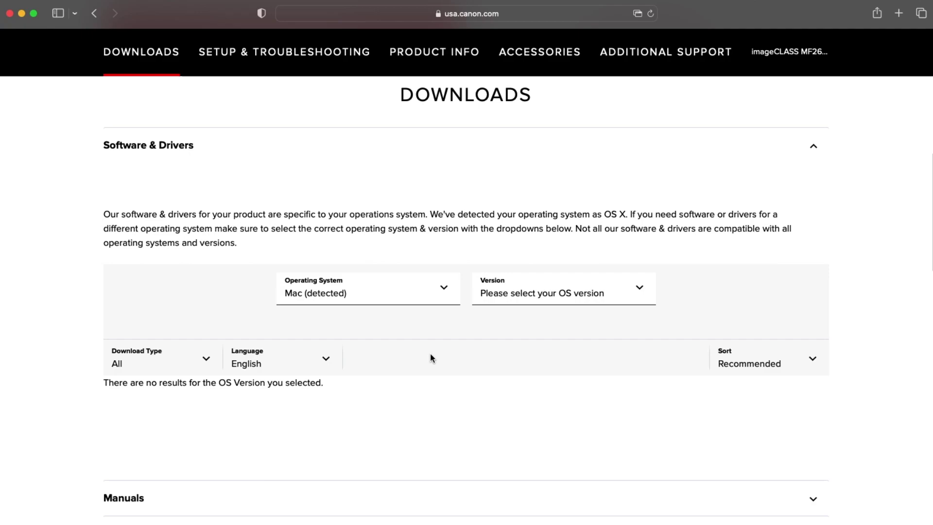
click(639, 292)
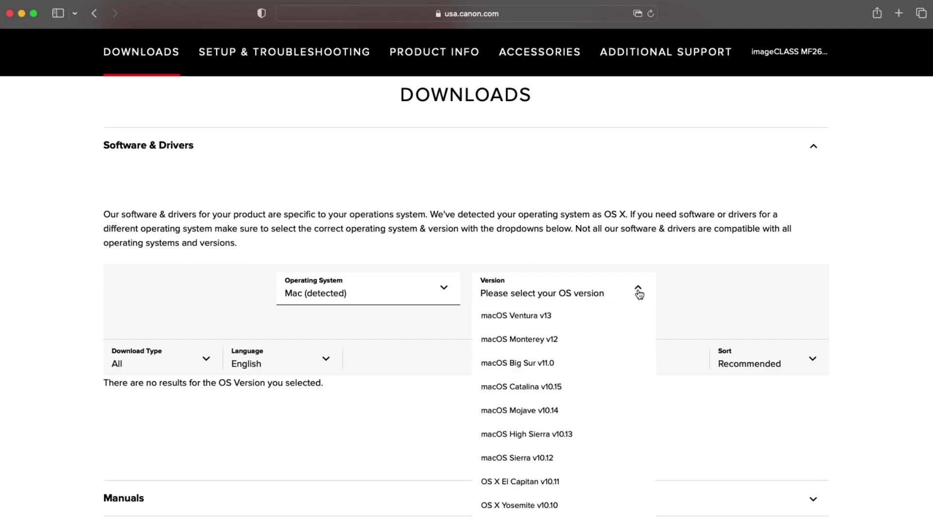
click(568, 315)
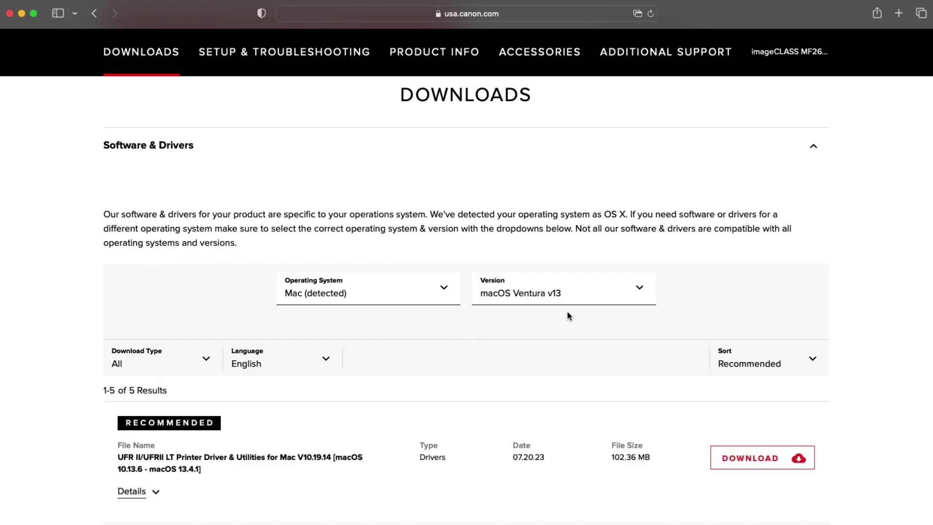
scroll(568, 315, down, 3)
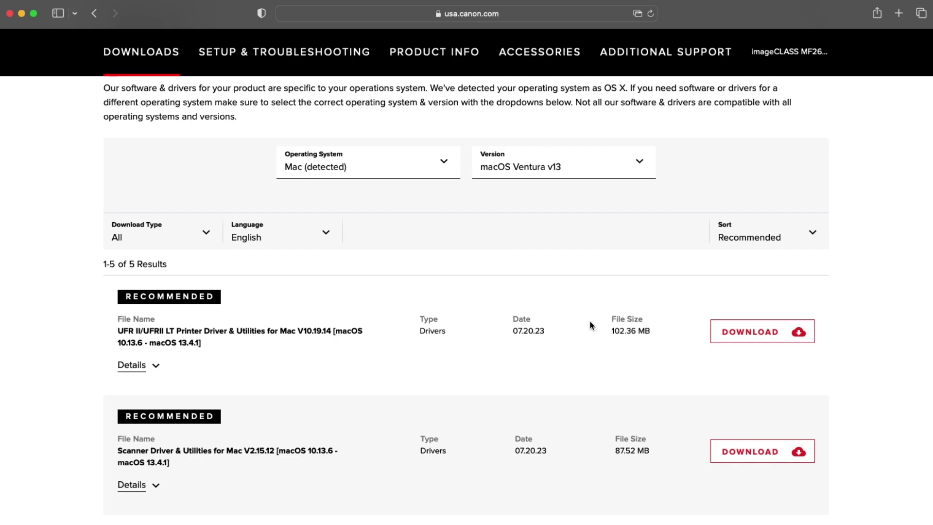
click(757, 454)
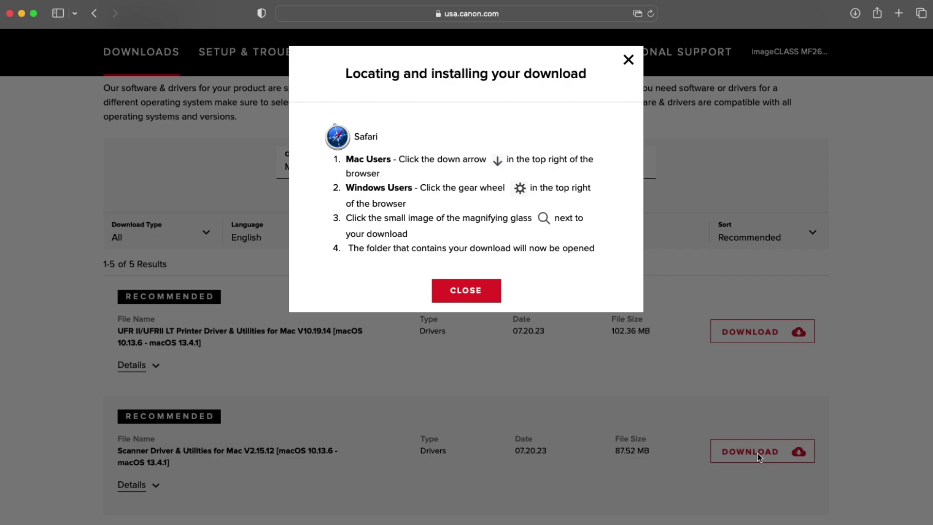
- Download the printer driver, then open mac-UFRII-LIPSLX-v101914-00.dmg from Safari's Downloads list
click(484, 297)
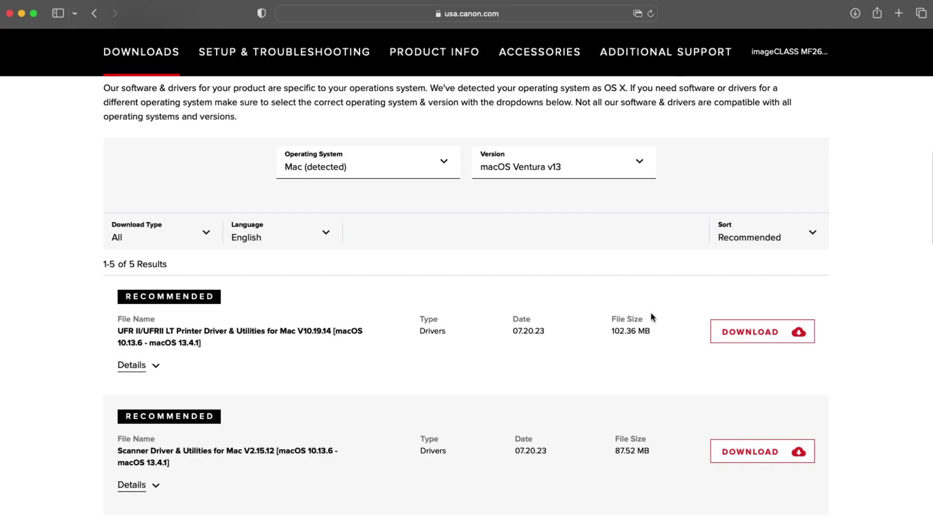
click(751, 333)
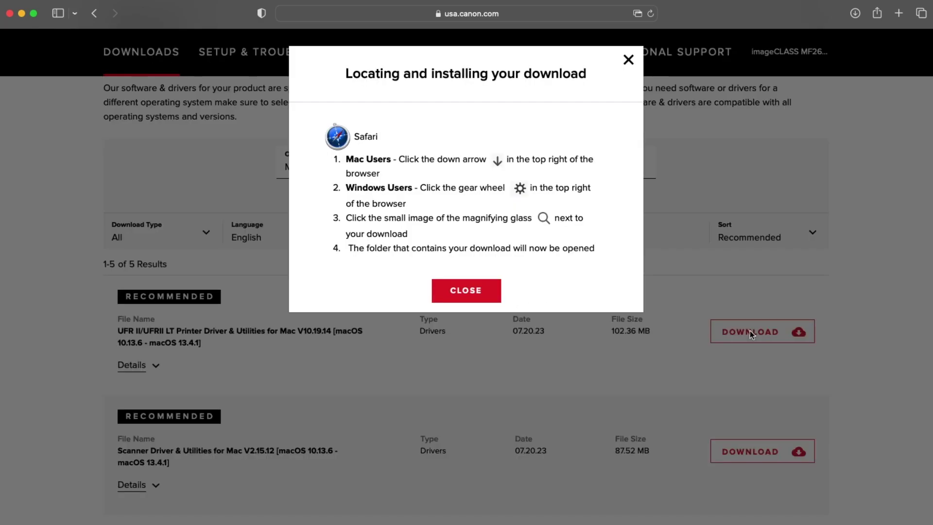
click(484, 297)
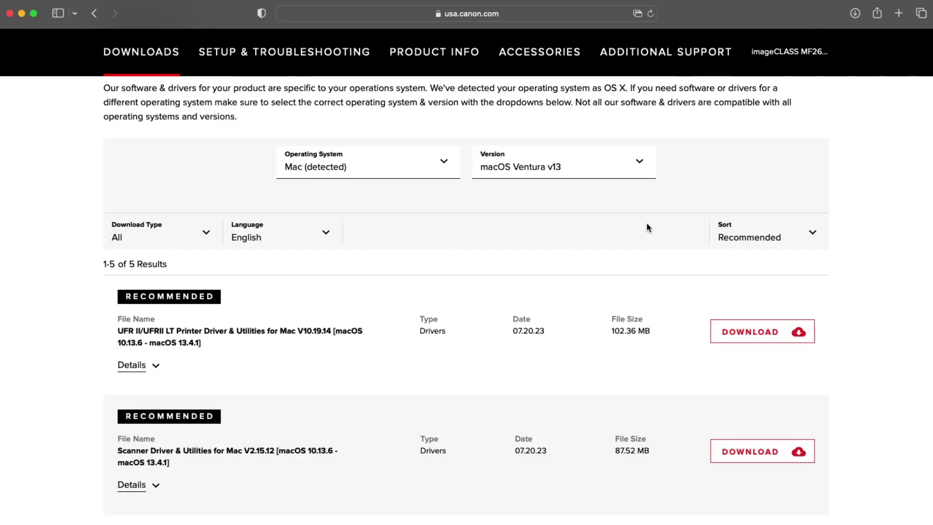
click(856, 14)
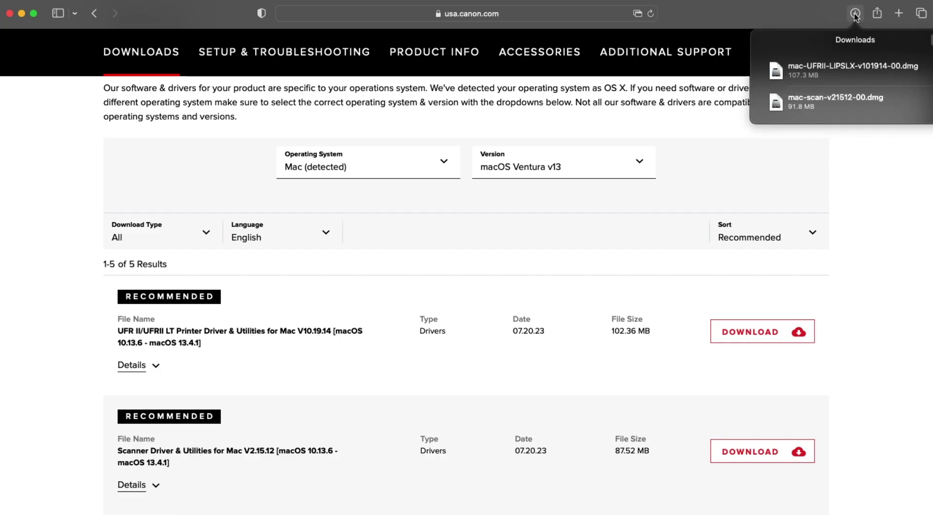
click(858, 68)
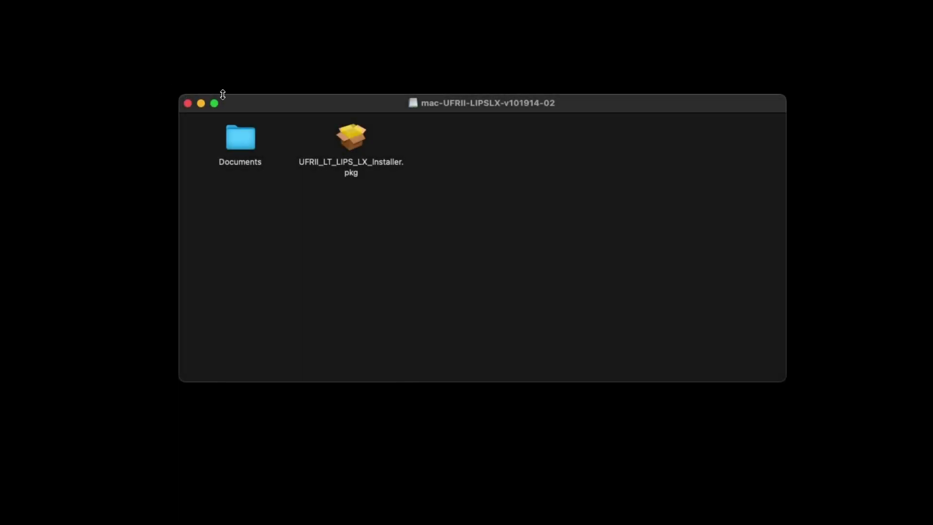
- Launch UFRII_LT_LIPS_LX_Installer.pkg from the mounted printer driver disk image
click(356, 141)
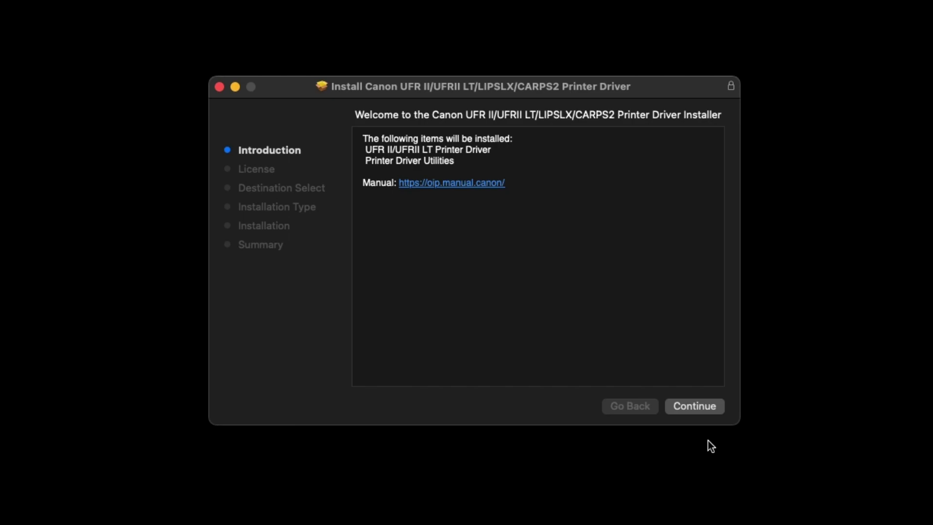
- Accept the Canon driver license and begin the 216.2 MB standard install on Macintosh HD
click(709, 413)
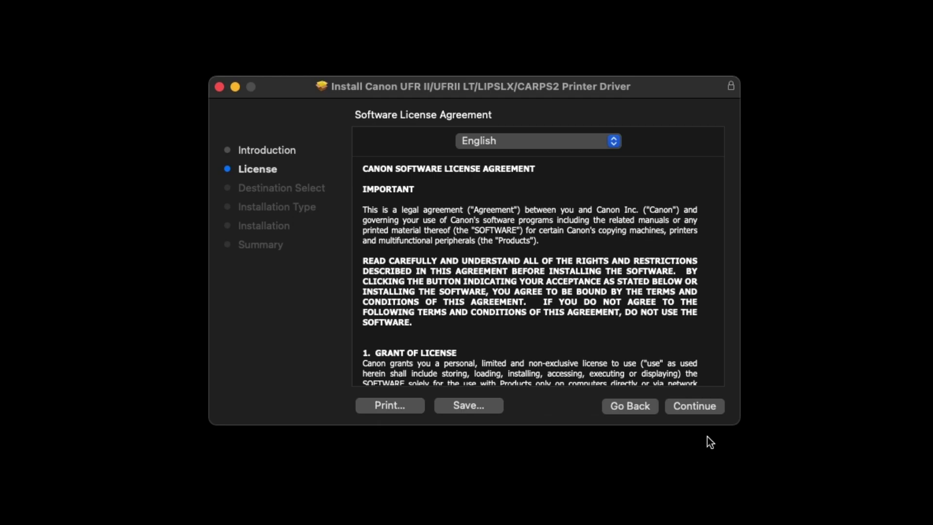
click(705, 414)
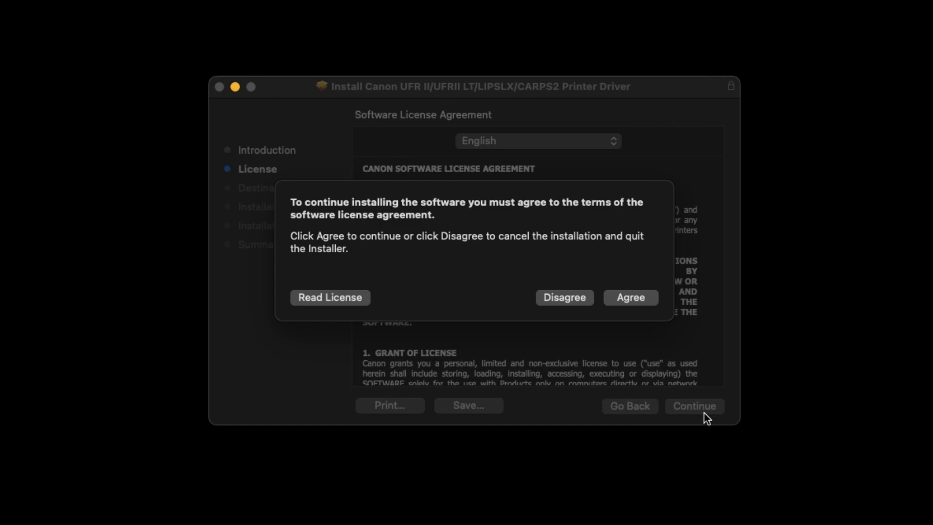
click(643, 308)
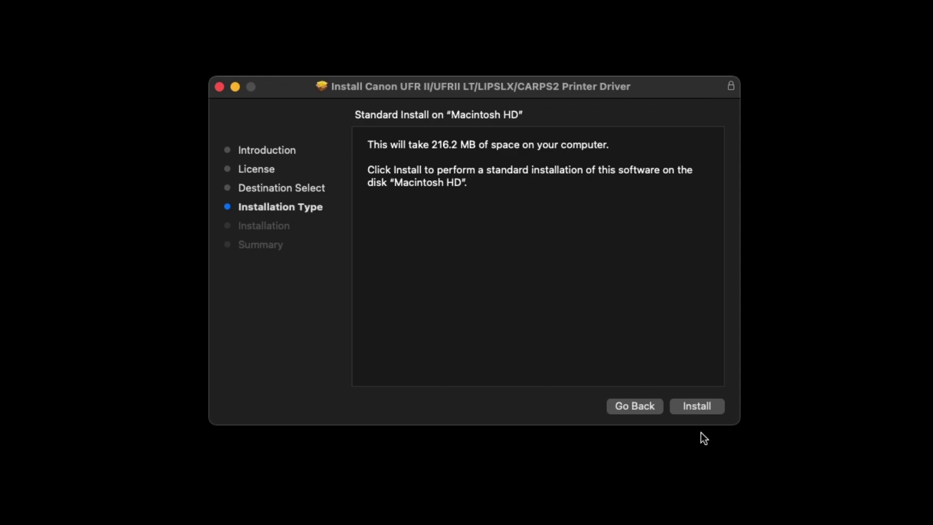
click(697, 408)
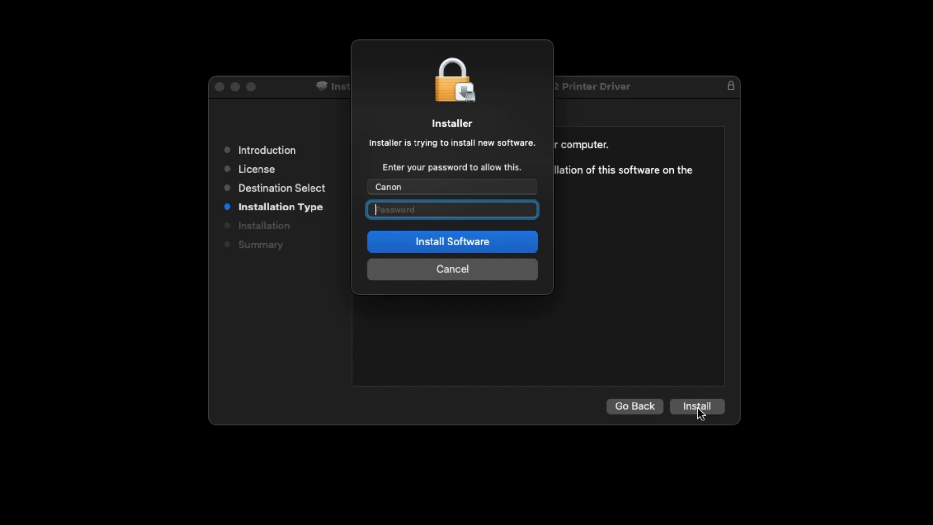
- Authorize with the account password, complete the printer driver install, and trash the installer
text(••••••••)
click(486, 250)
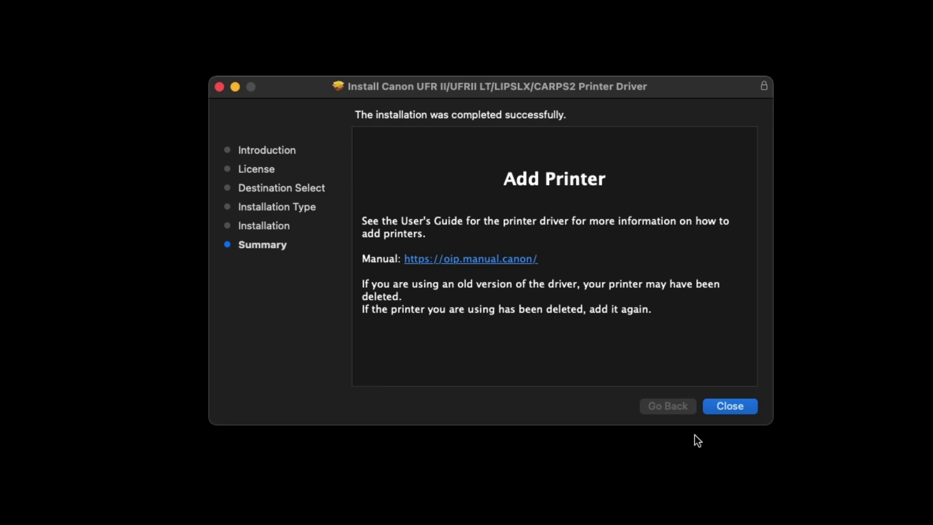
click(725, 409)
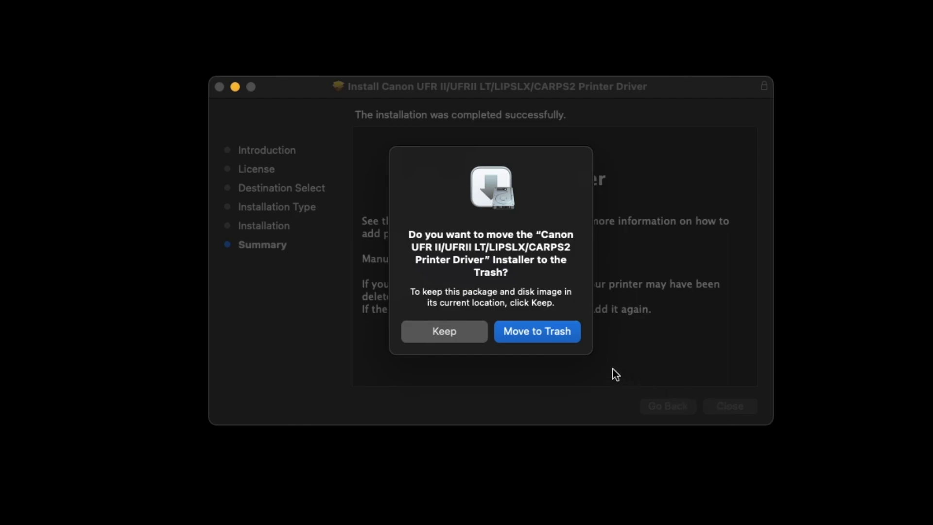
click(538, 334)
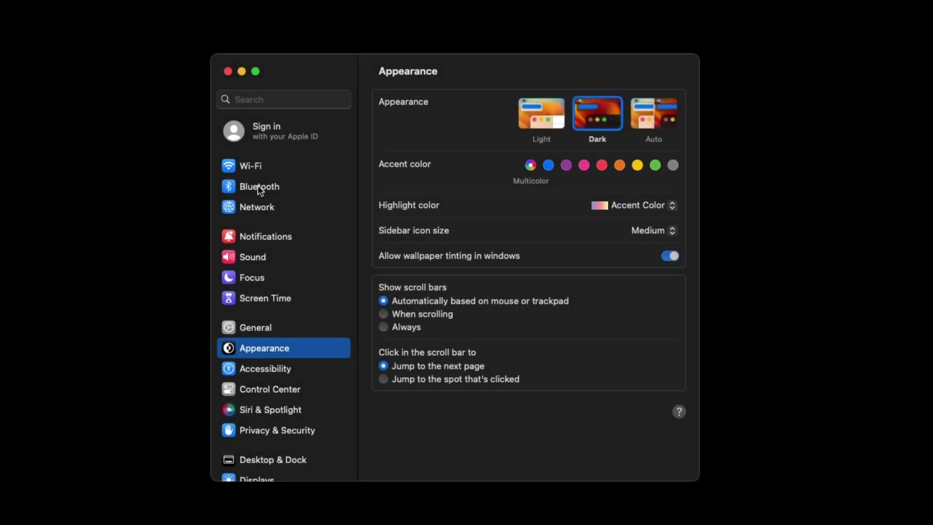
- In Printers & Scanners, add the network-discovered Canon MF260 II Series printer
scroll(305, 220, down, 10)
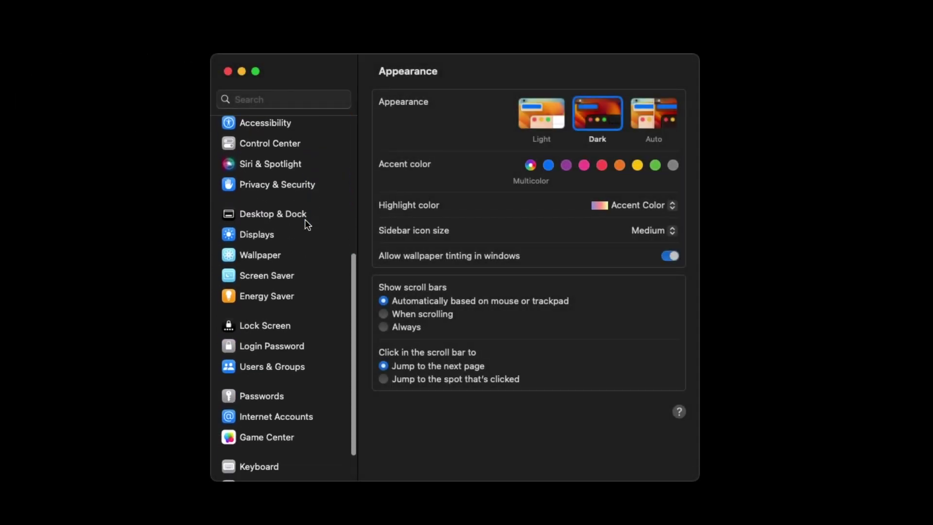
scroll(305, 220, down, 2)
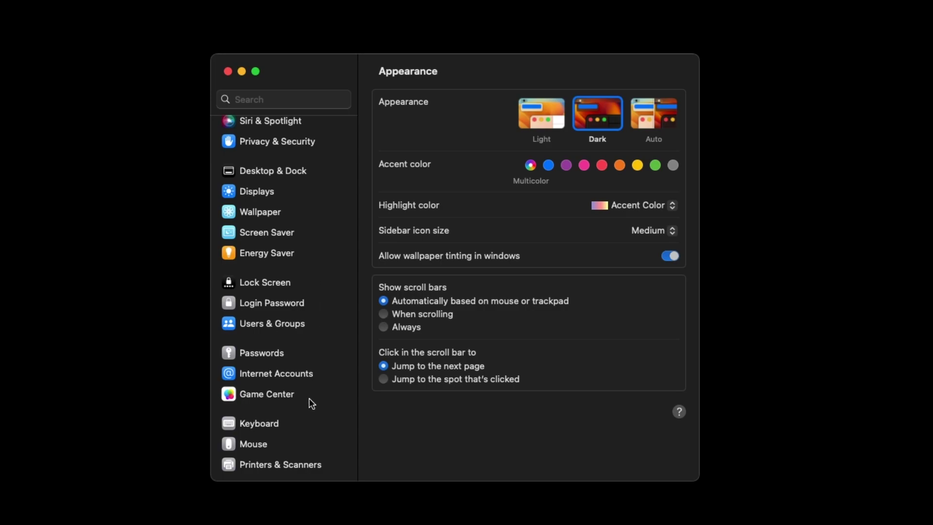
click(282, 466)
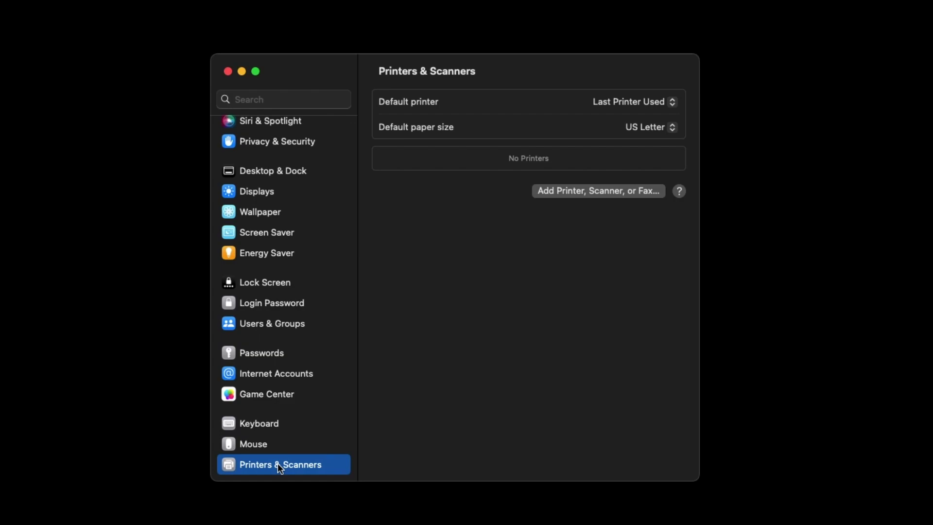
click(597, 191)
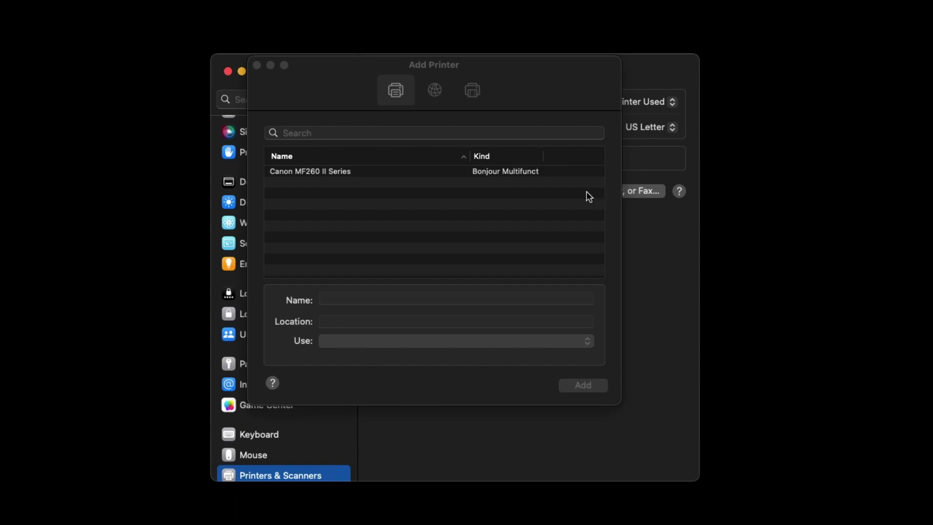
click(395, 172)
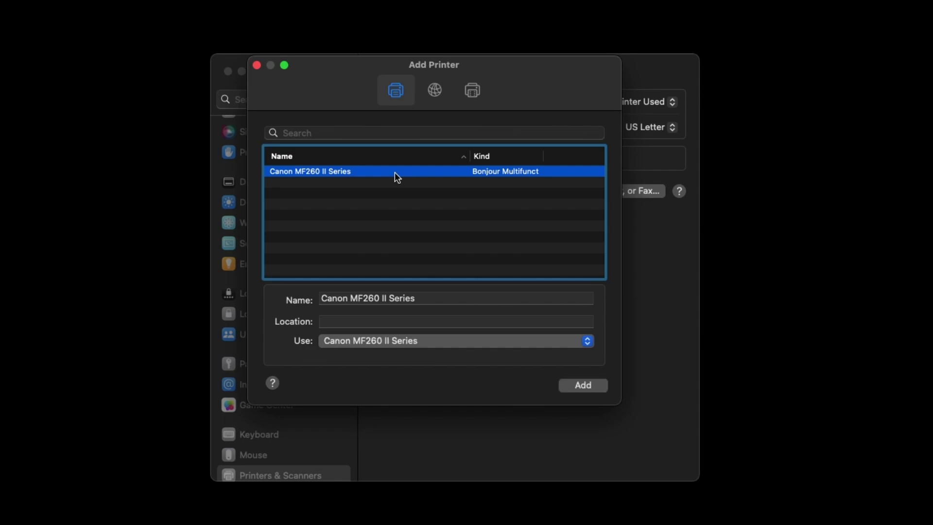
click(589, 387)
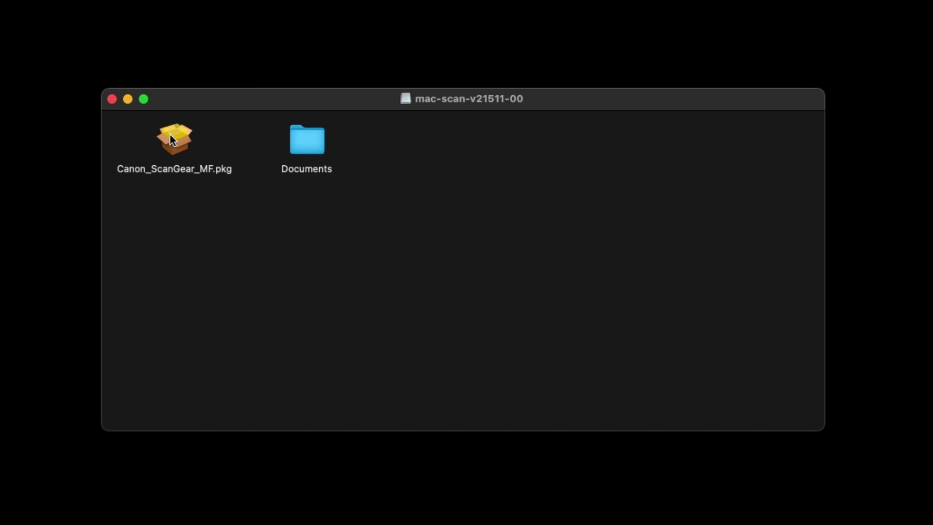
- Run Canon_ScanGear_MF.pkg and agree to the ScanGear MF licence terms
double_click(173, 136)
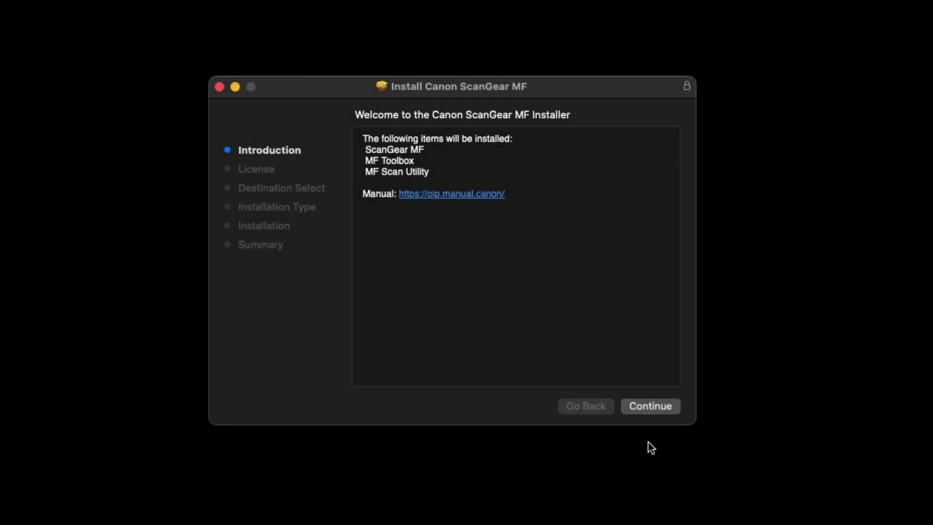
click(655, 410)
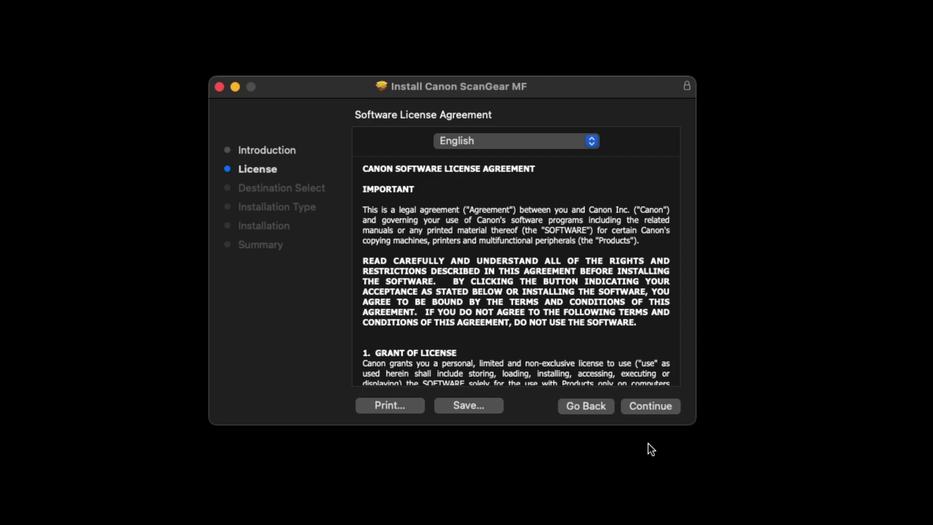
click(657, 408)
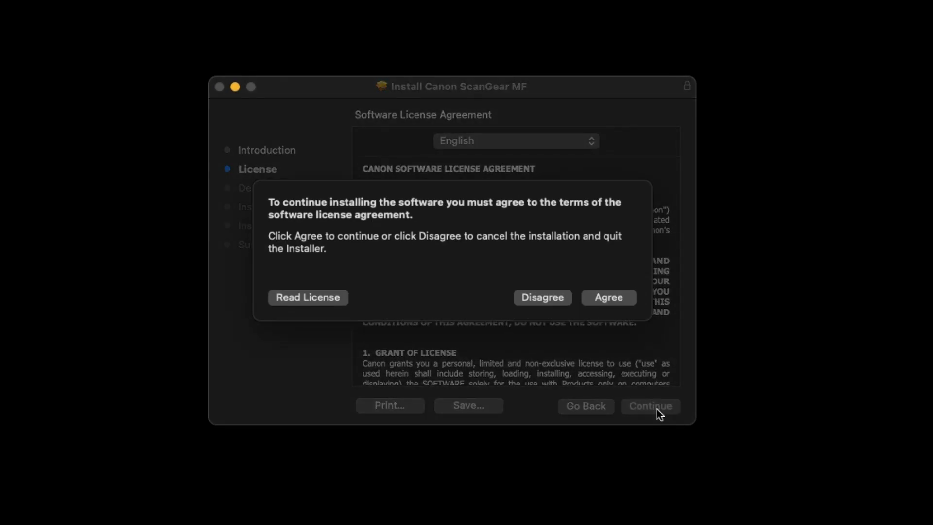
click(611, 298)
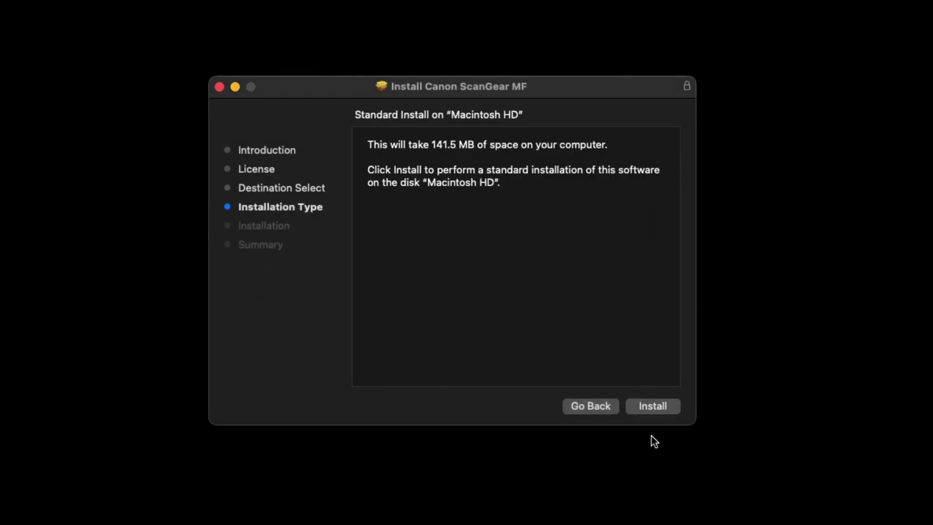
- Install Canon ScanGear MF on Macintosh HD with the admin password, then close the finished installer
click(652, 409)
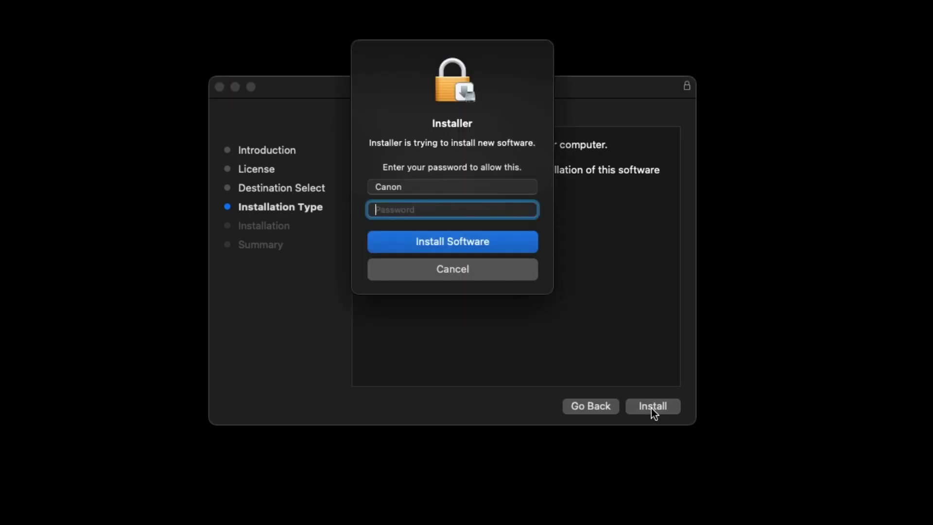
text(••••••••)
click(469, 248)
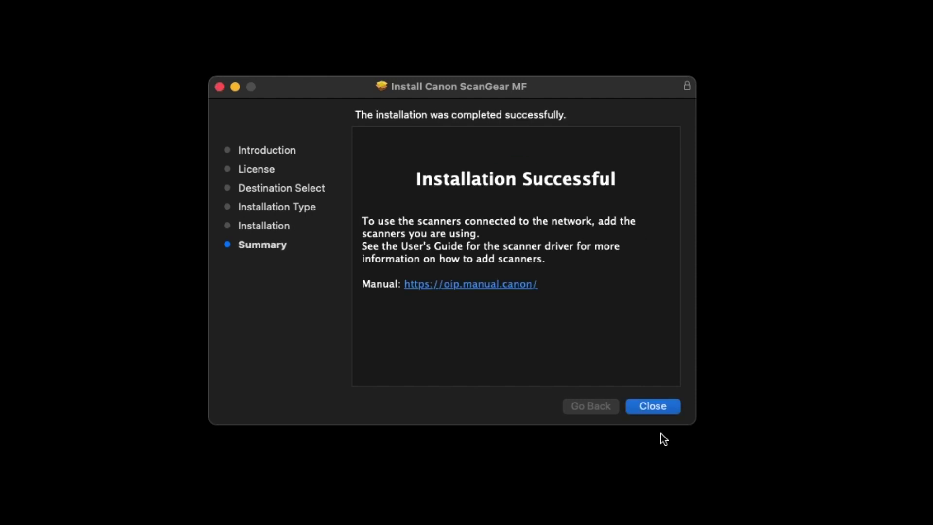
click(658, 407)
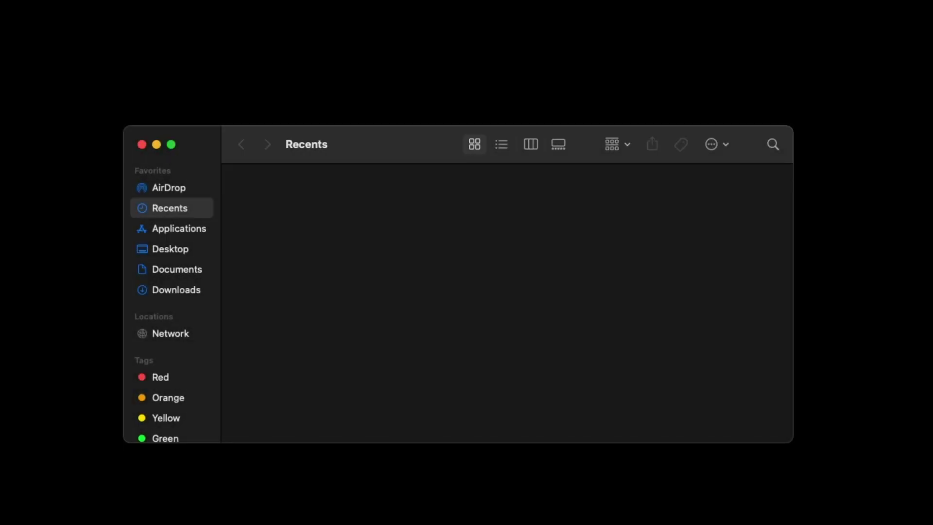
- Launch Canon MF Scan Utility from Applications > Canon MF Utilities in Finder
click(202, 233)
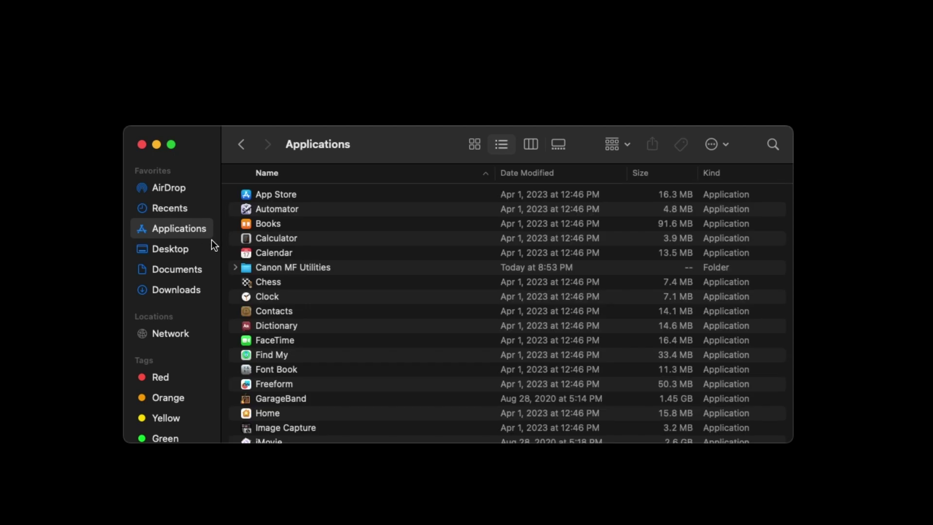
click(234, 267)
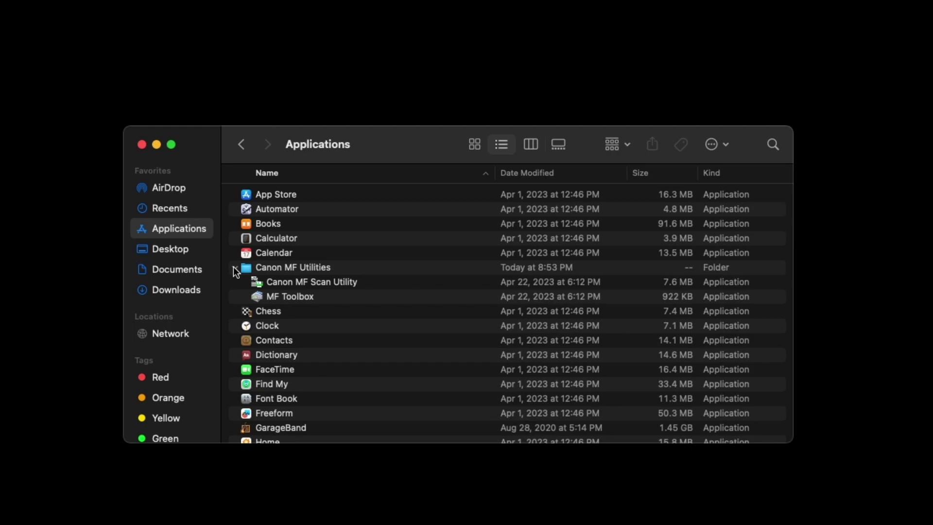
double_click(322, 284)
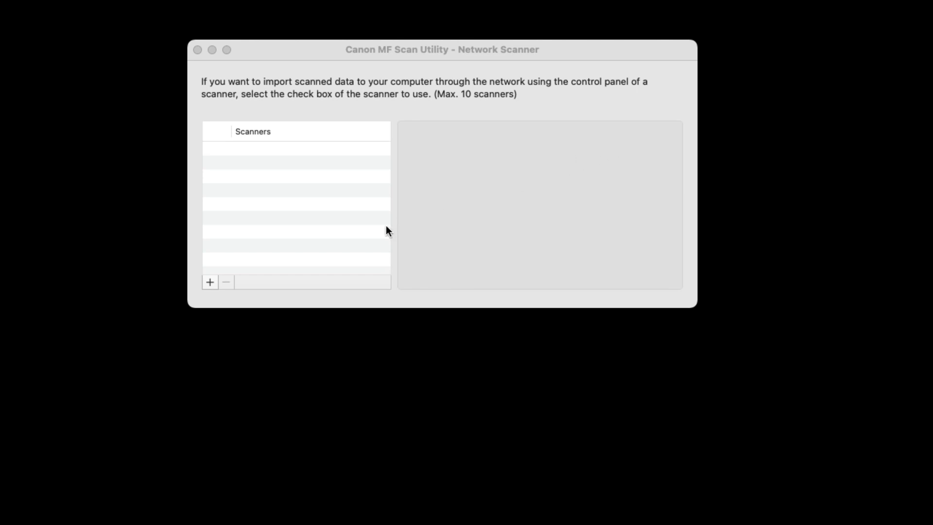
- Add the Bonjour-discovered Canon MF260 II Series to the network scanner list
click(217, 282)
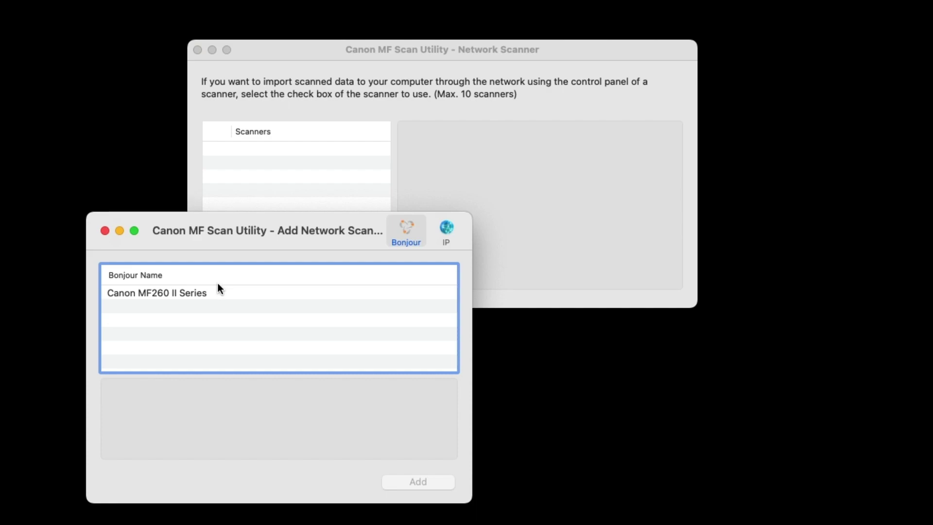
click(221, 292)
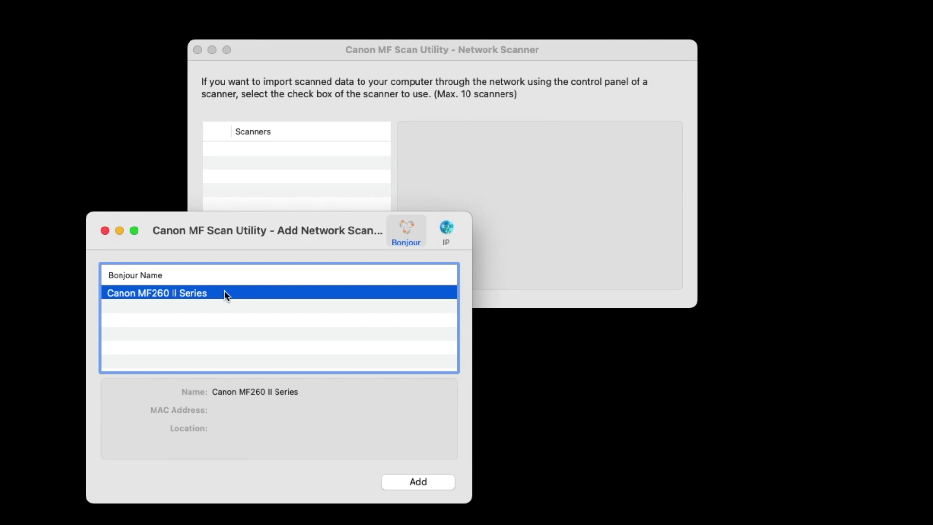
click(423, 480)
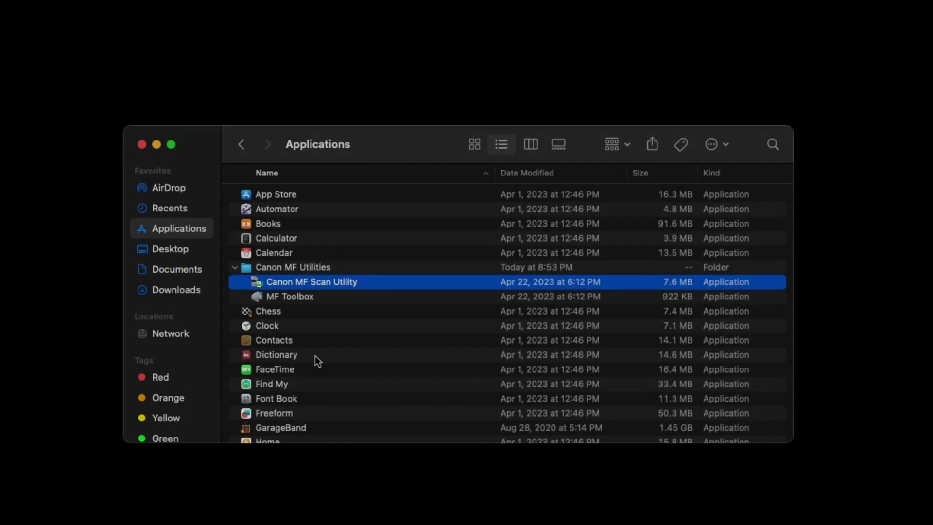
- Relaunch Canon MF Scan Utility from the Canon MF Utilities folder
double_click(317, 281)
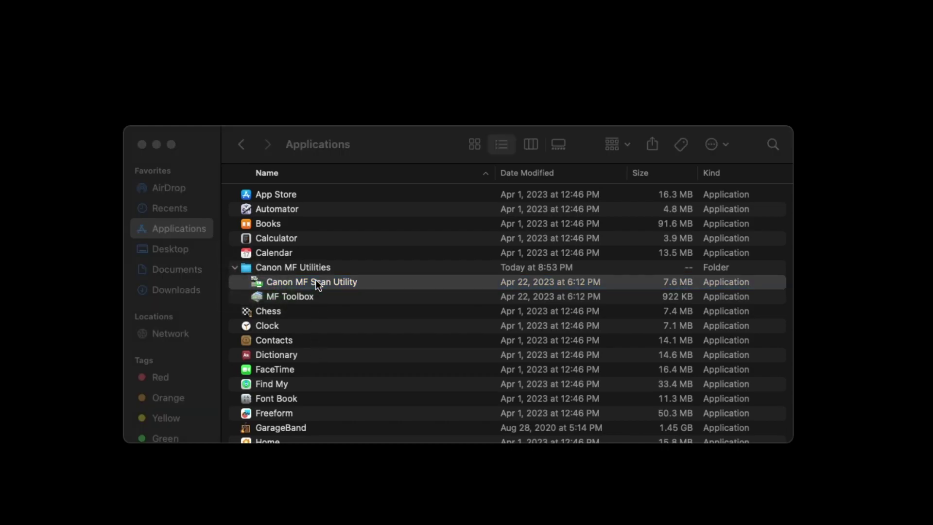